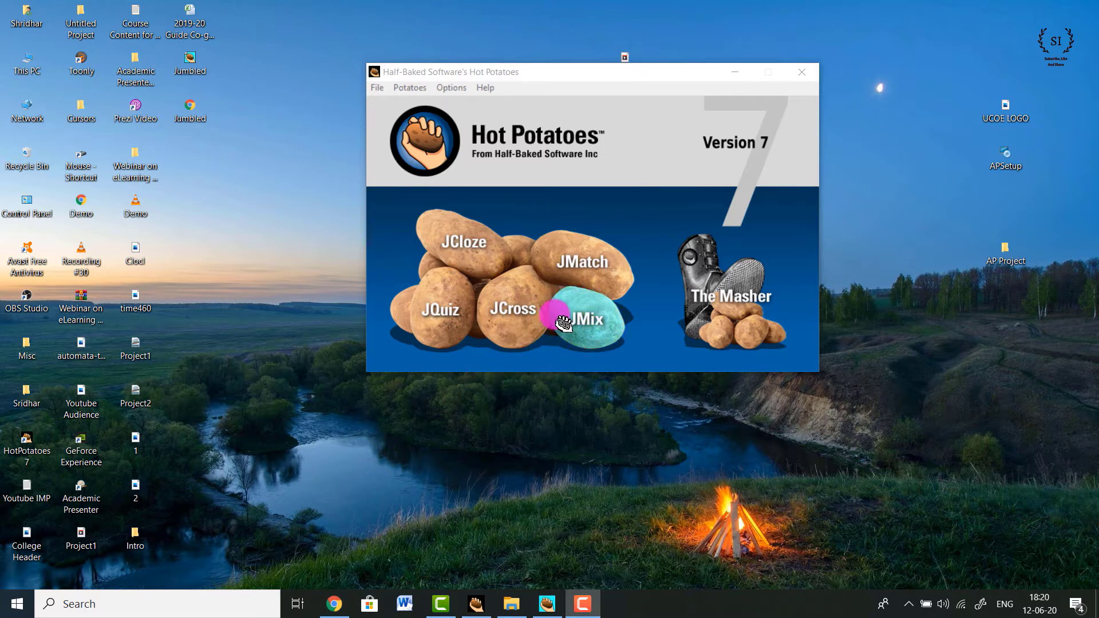
Open a new JMix exercise from Hot Potatoes, and switch to the JMix window holding the saved Jumbled exercise.
{"action": "left_click", "coordinate": [719, 365]}
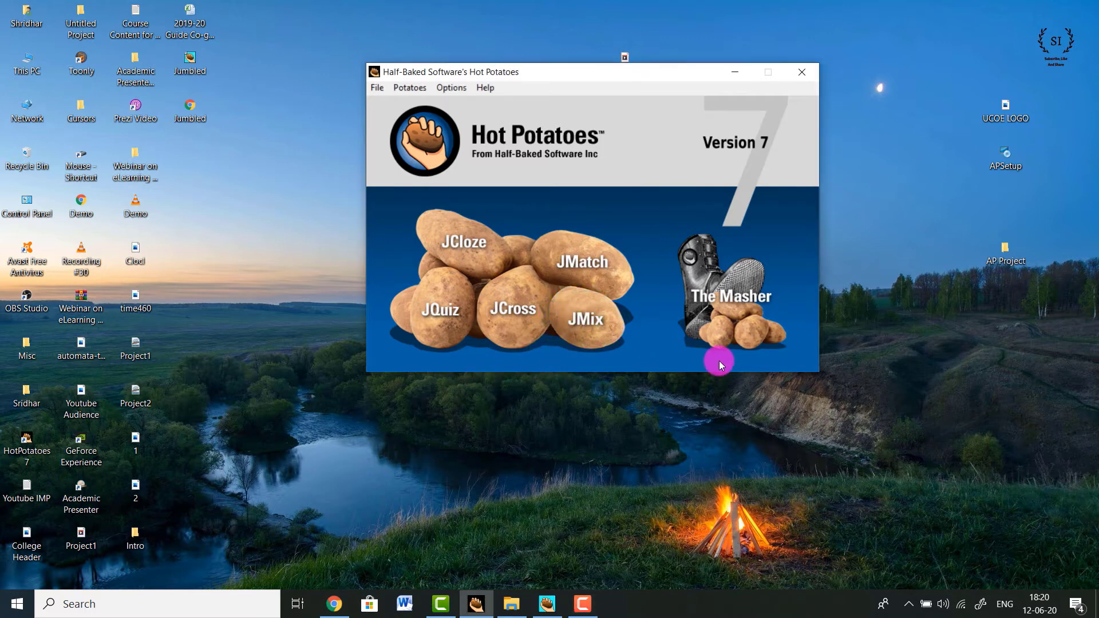
{"action": "left_click", "coordinate": [602, 329]}
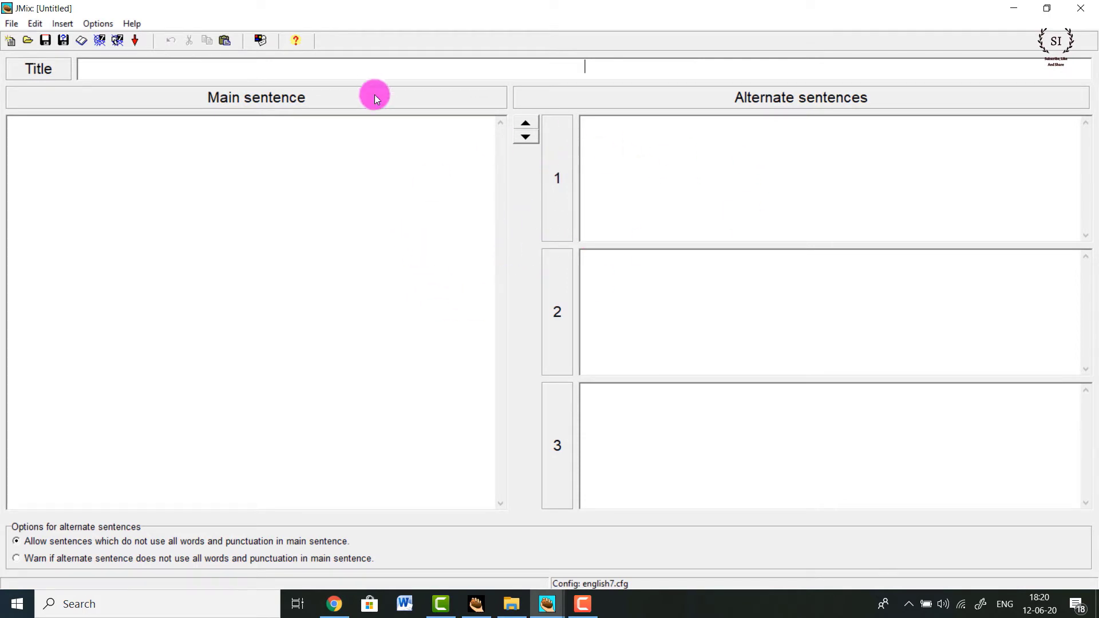
{"action": "left_click", "coordinate": [538, 595]}
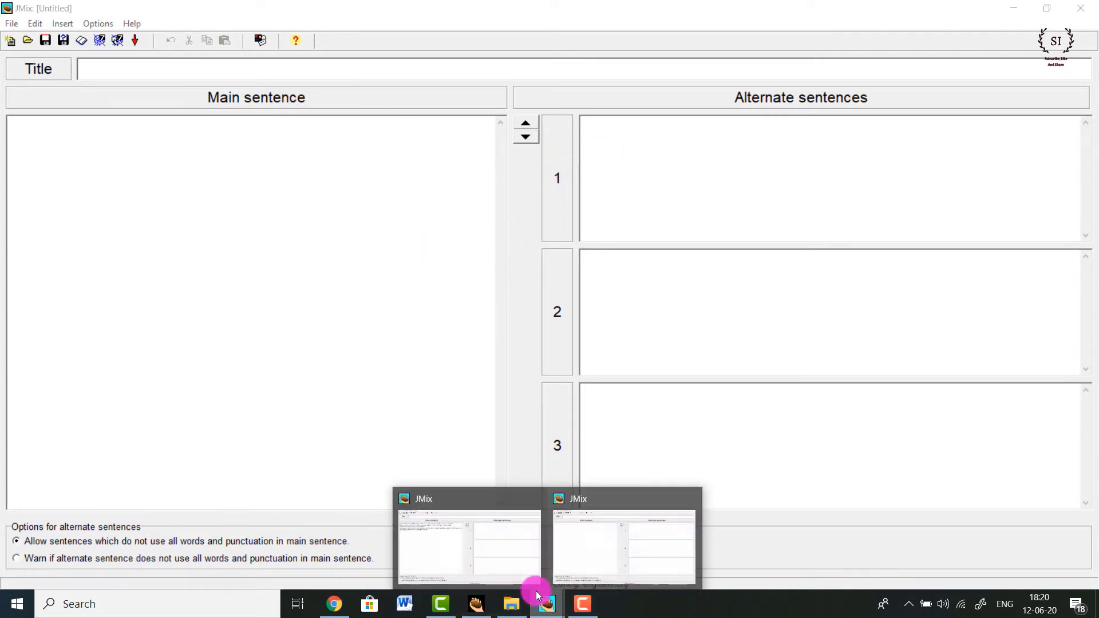
{"action": "left_click", "coordinate": [520, 563]}
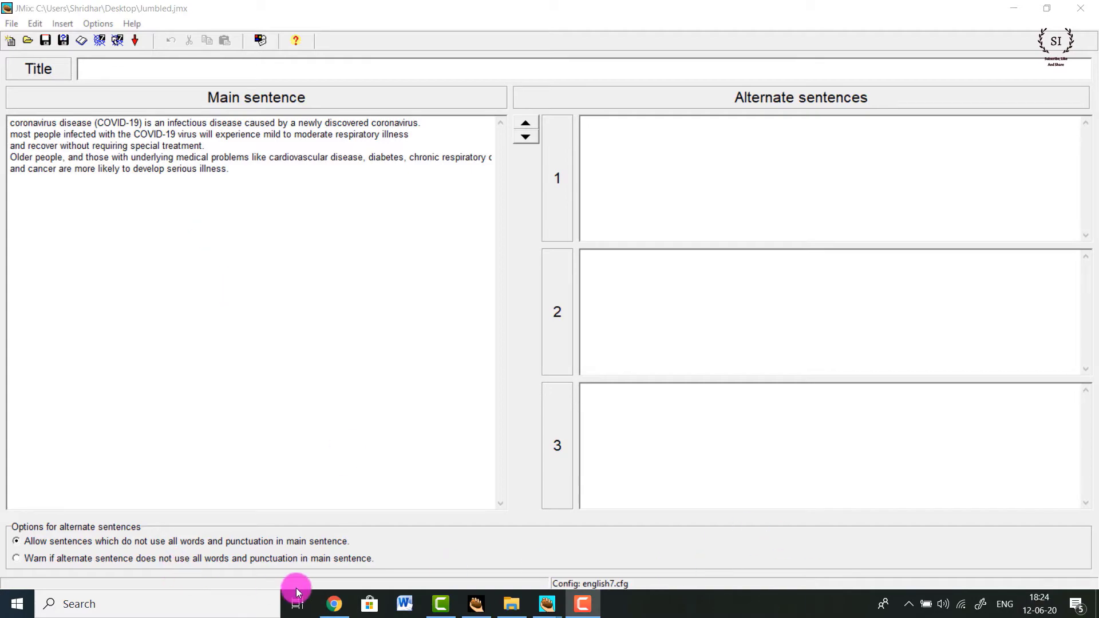
Copy the first two overview paragraphs of the WHO Coronavirus page in Chrome, and return to the Jumbled exercise in JMix.
{"action": "left_click", "coordinate": [334, 603]}
{"action": "scroll", "coordinate": [566, 295], "scroll_direction": "down", "scroll_amount": 5}
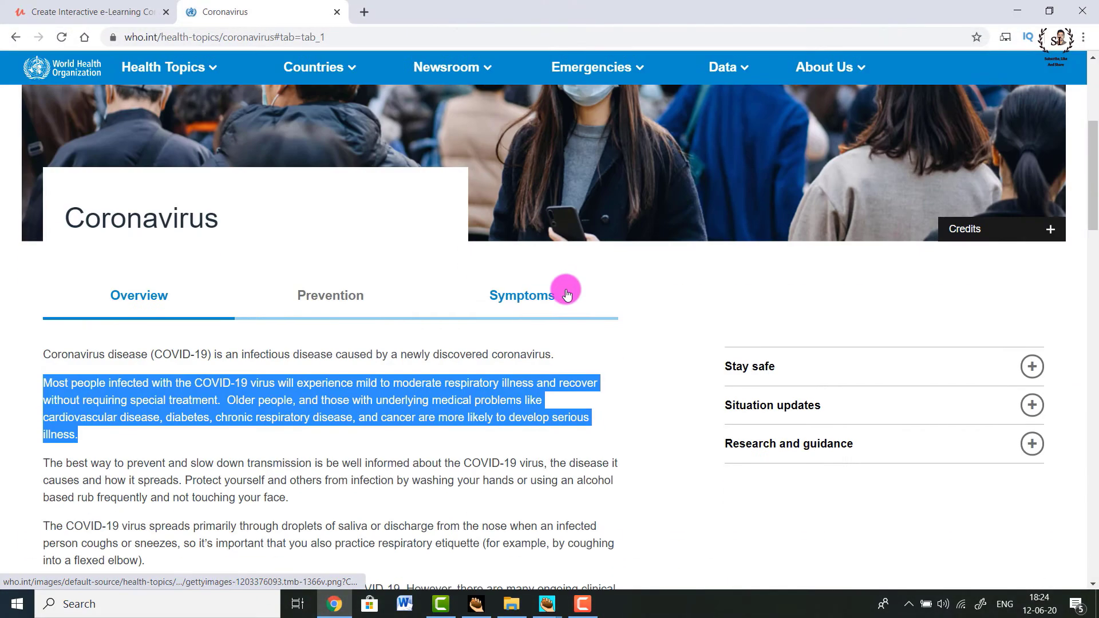
{"action": "scroll", "coordinate": [566, 294], "scroll_direction": "down", "scroll_amount": 2}
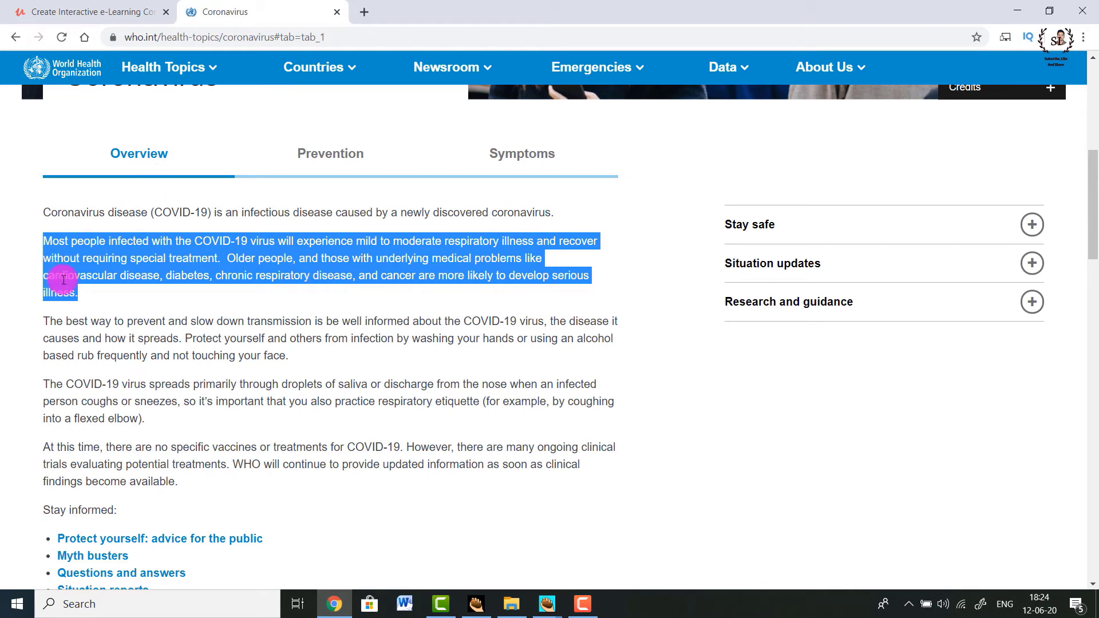
{"action": "left_click_drag", "start_coordinate": [42, 210], "coordinate": [94, 294]}
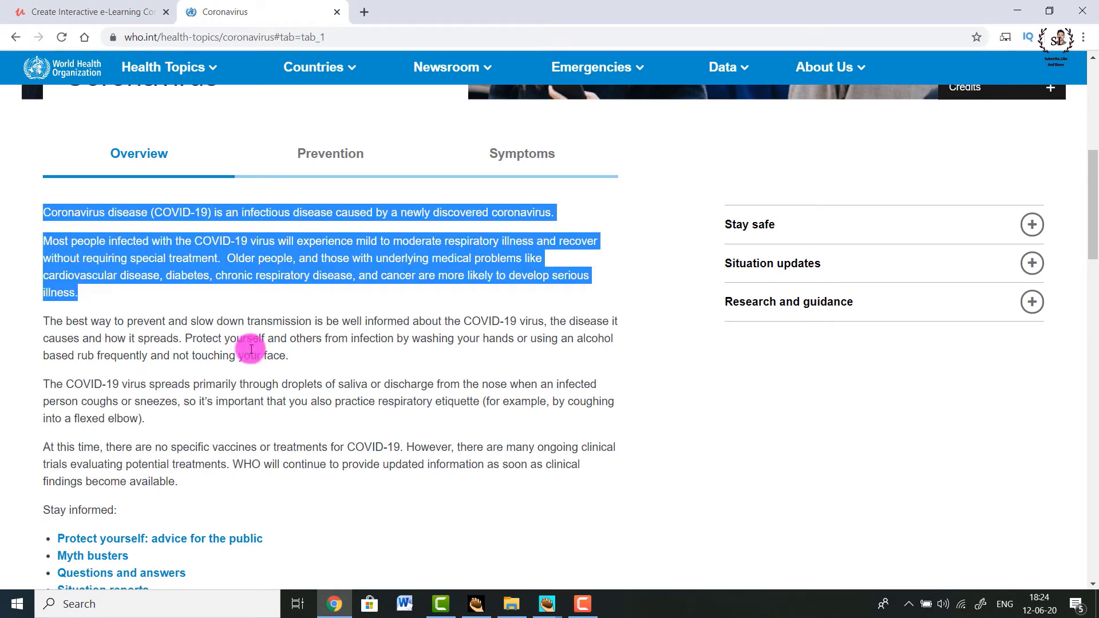
{"action": "right_click", "coordinate": [157, 262]}
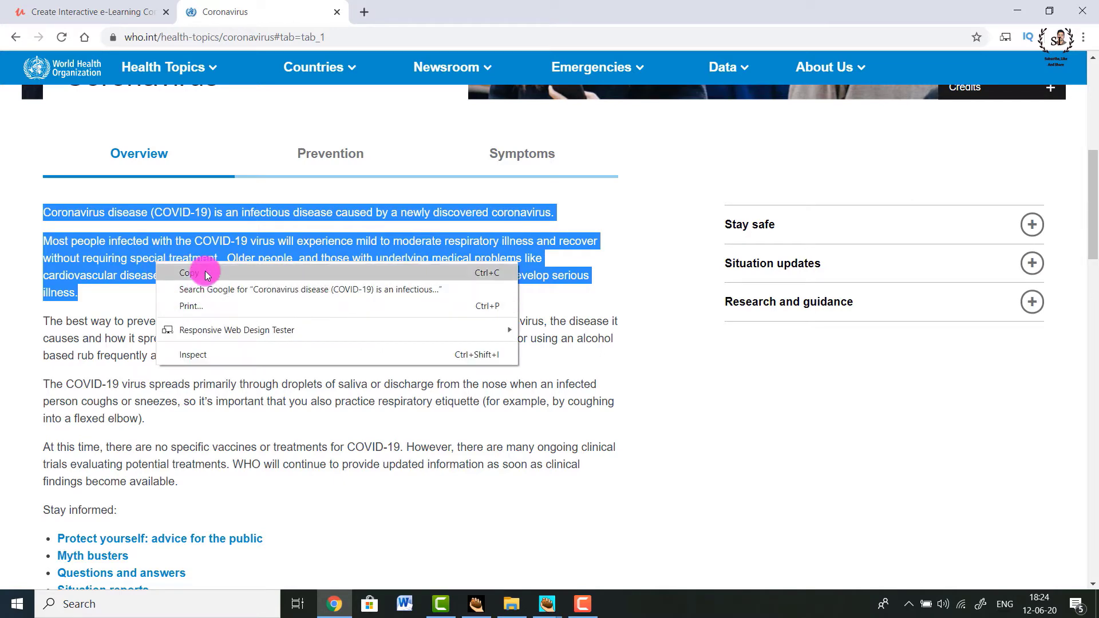
{"action": "left_click", "coordinate": [207, 274]}
{"action": "left_click", "coordinate": [546, 604]}
{"action": "left_click", "coordinate": [452, 571]}
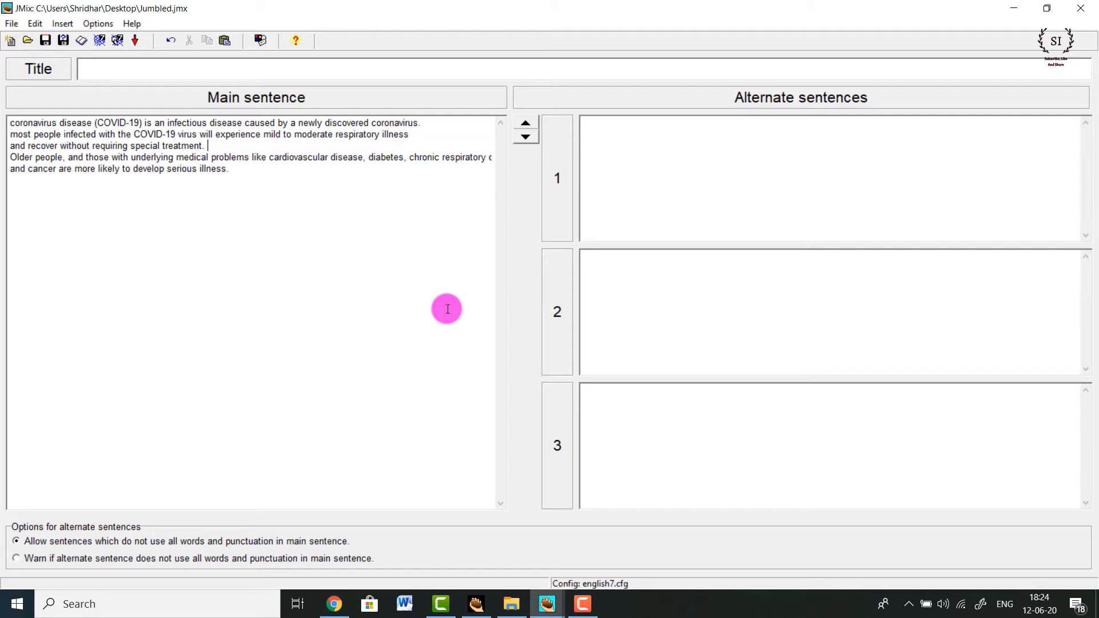
Remove the full stops ending the "coronavirus", "special treatment" and "serious illness" lines of the main sentence.
{"action": "key", "text": "BackSpace"}
{"action": "key", "text": "BackSpace"}
{"action": "left_click", "coordinate": [235, 172]}
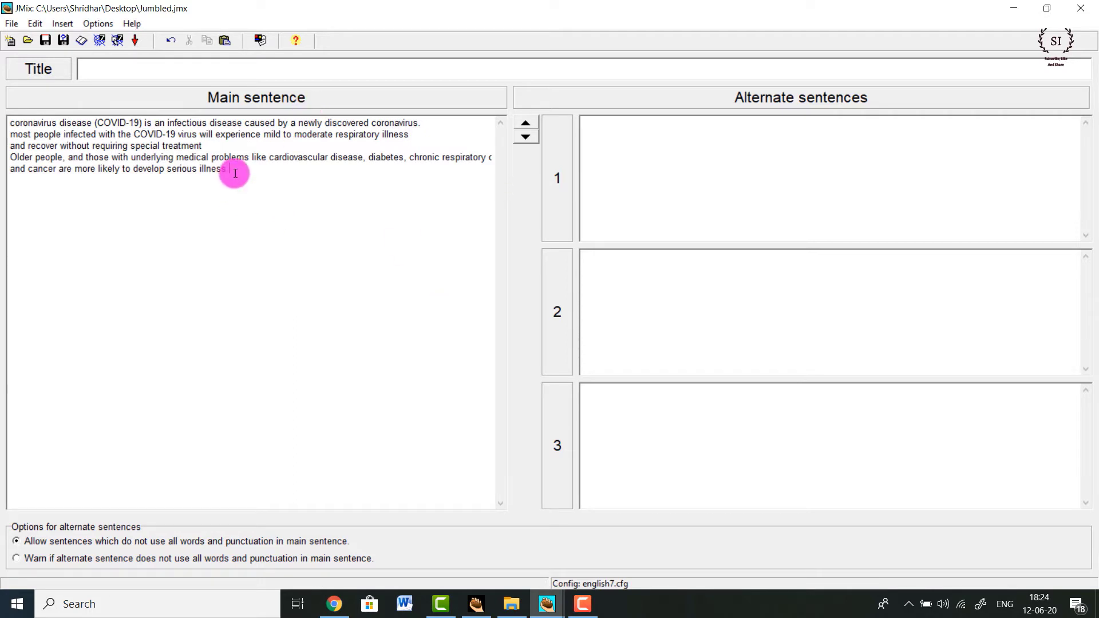
{"action": "key", "text": "BackSpace"}
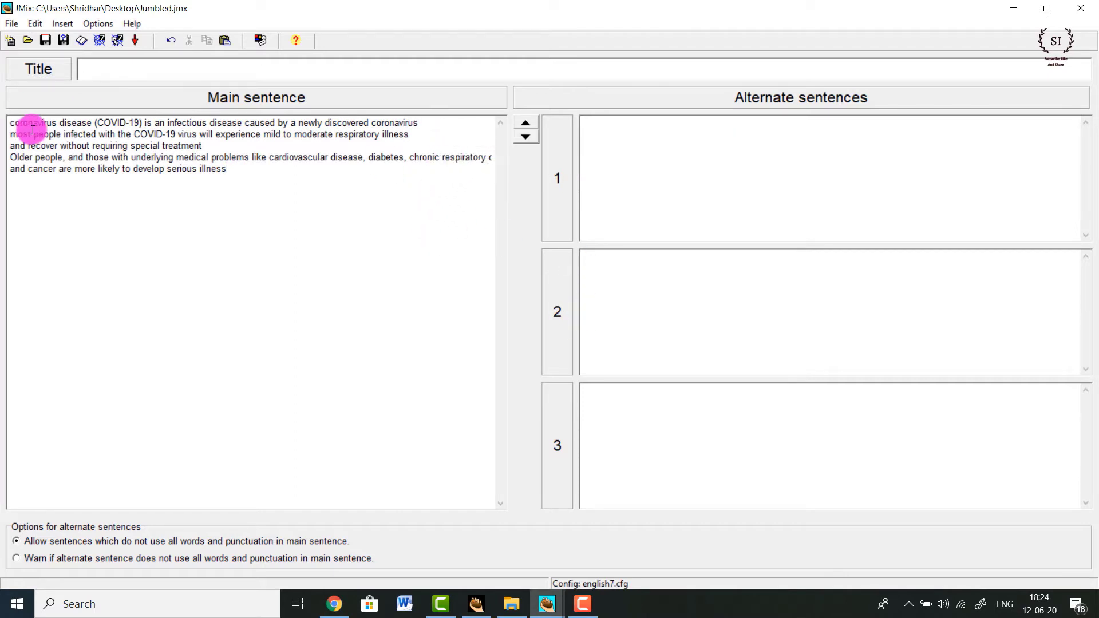
Change "Older" to lowercase "older" at the start of the fourth line of the main sentence.
{"action": "double_click", "coordinate": [19, 156]}
{"action": "left_click", "coordinate": [287, 354]}
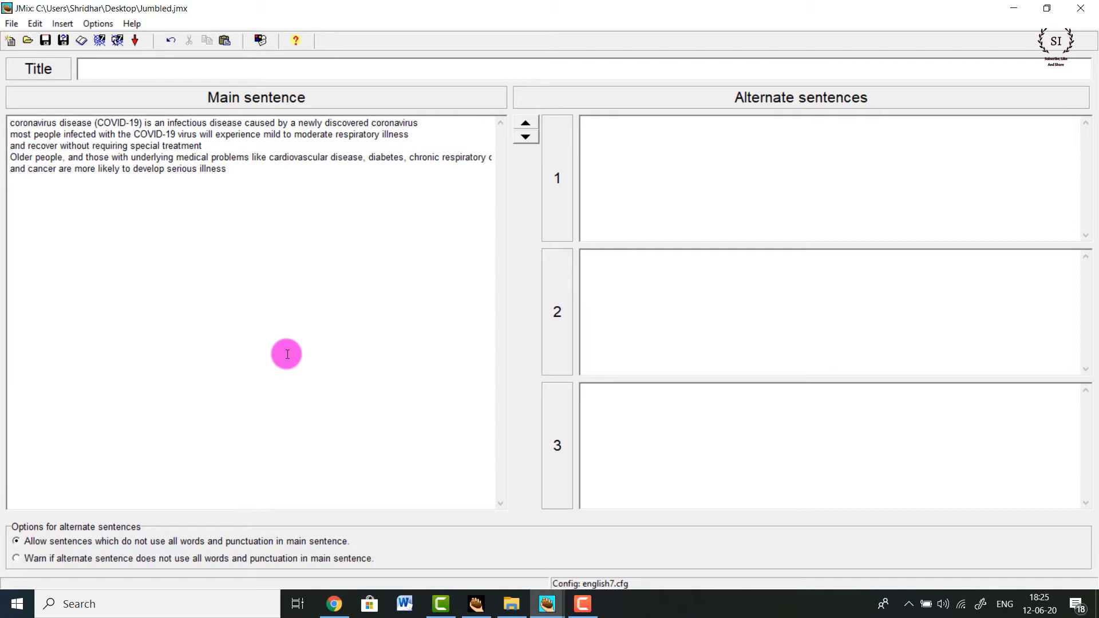
{"action": "key", "text": "BackSpace"}
{"action": "type", "text": "o"}
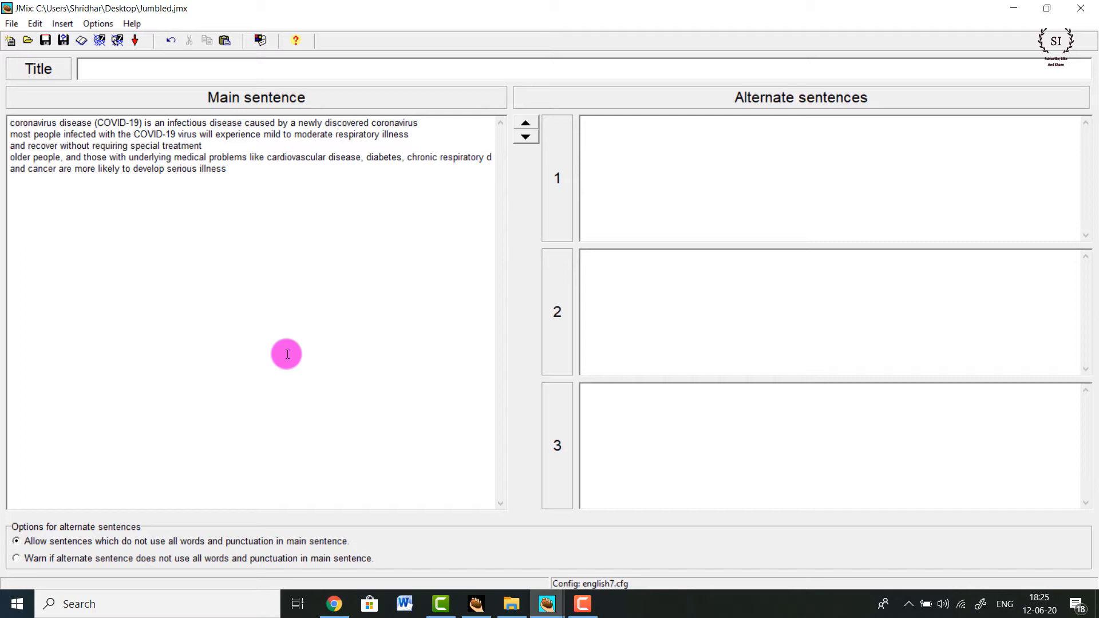
{"action": "key", "text": "Right"}
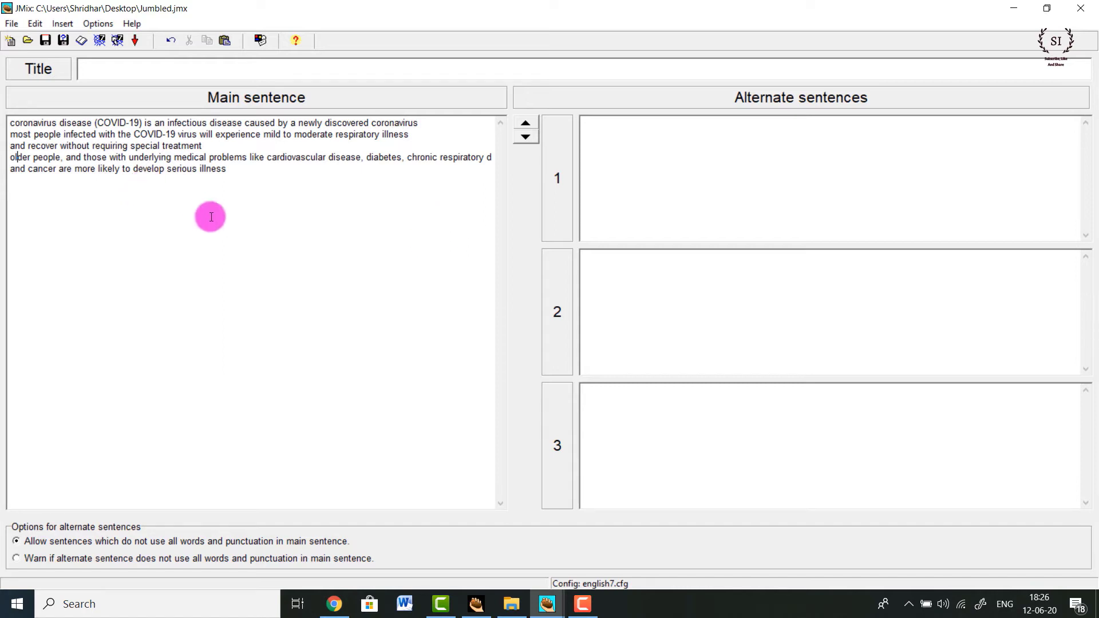
Save the exercise and export it to the Desktop as the drag-and-drop web page Jumbled, opening it in the browser.
{"action": "left_click", "coordinate": [12, 23]}
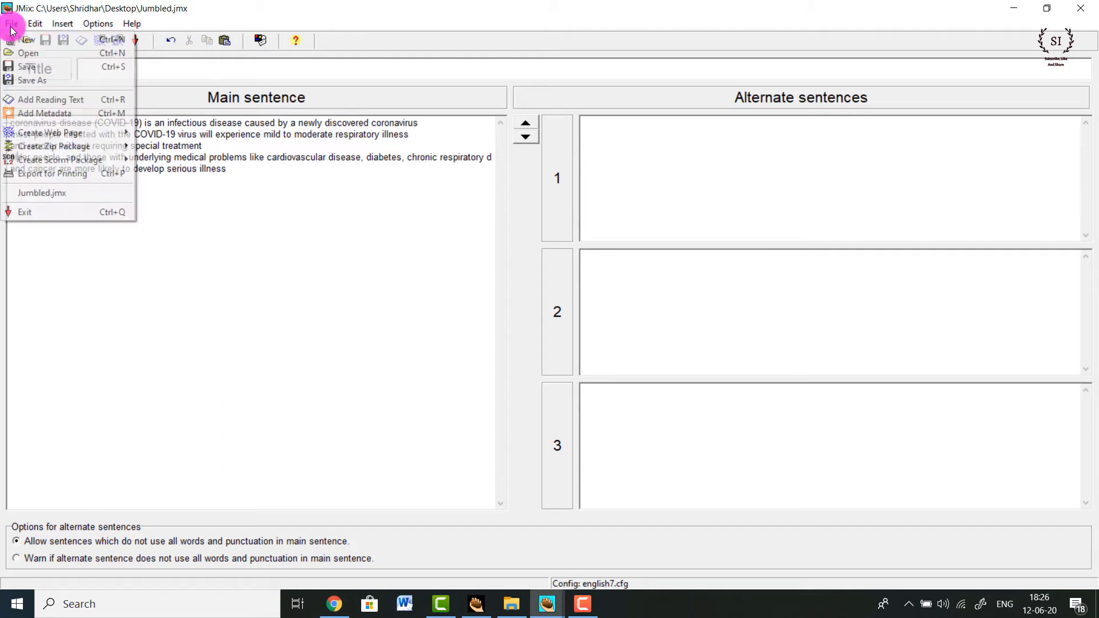
{"action": "left_click", "coordinate": [24, 66]}
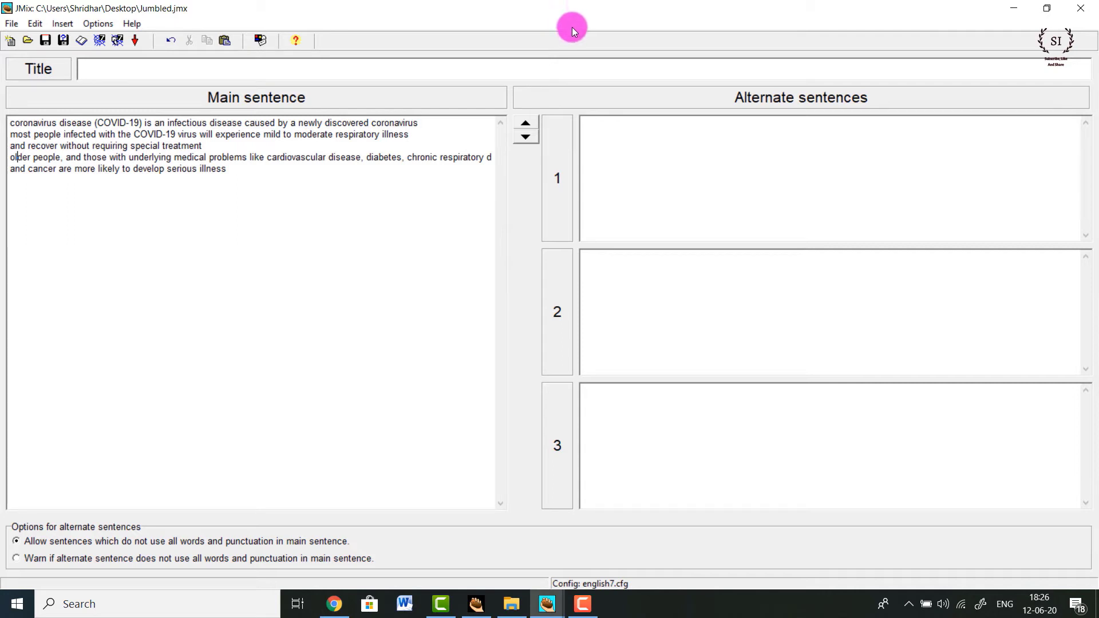
{"action": "left_click", "coordinate": [118, 41]}
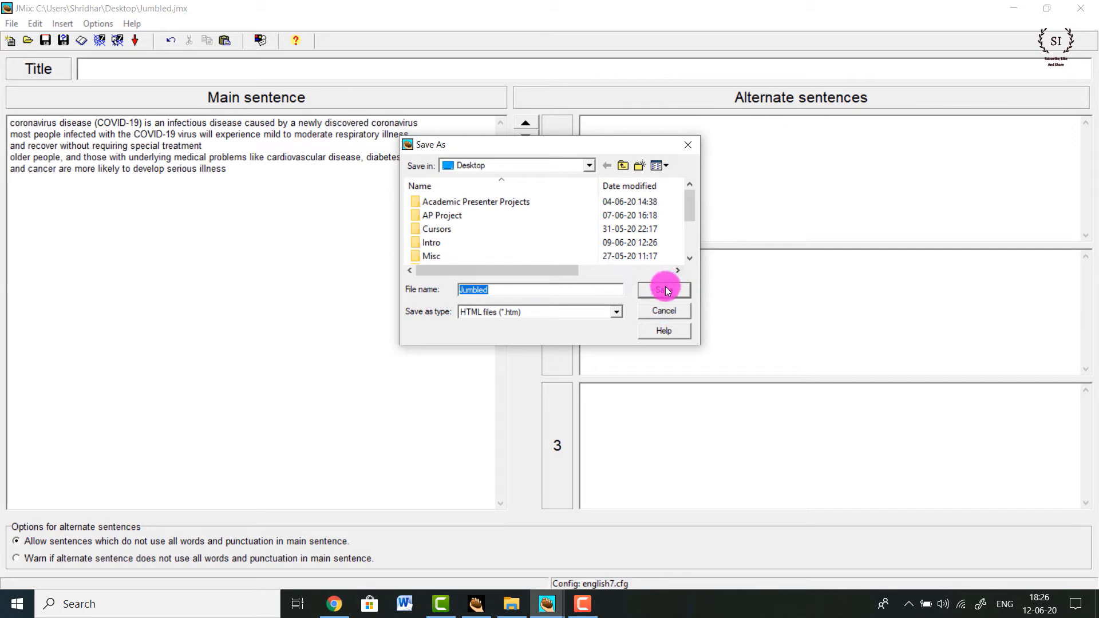
{"action": "left_click", "coordinate": [665, 287]}
{"action": "left_click", "coordinate": [589, 303]}
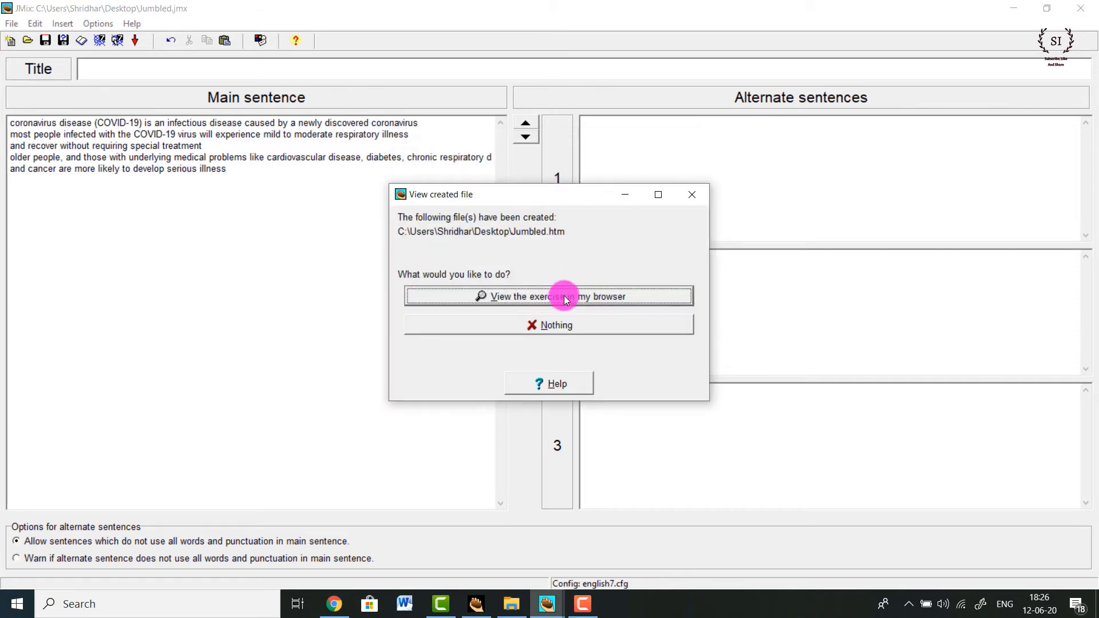
{"action": "left_click", "coordinate": [564, 295]}
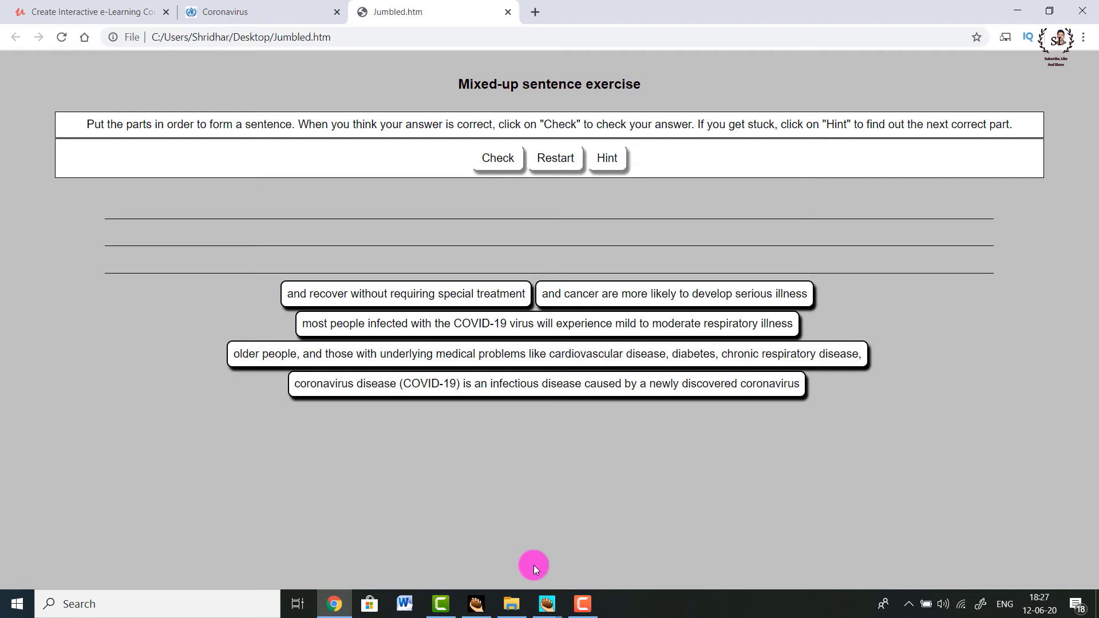
Place the five parts in the passage's original order, from "coronavirus disease (COVID-19)" to "and cancer are more likely", and check the answer.
{"action": "left_click", "coordinate": [350, 389]}
{"action": "left_click_drag", "start_coordinate": [350, 389], "coordinate": [171, 206]}
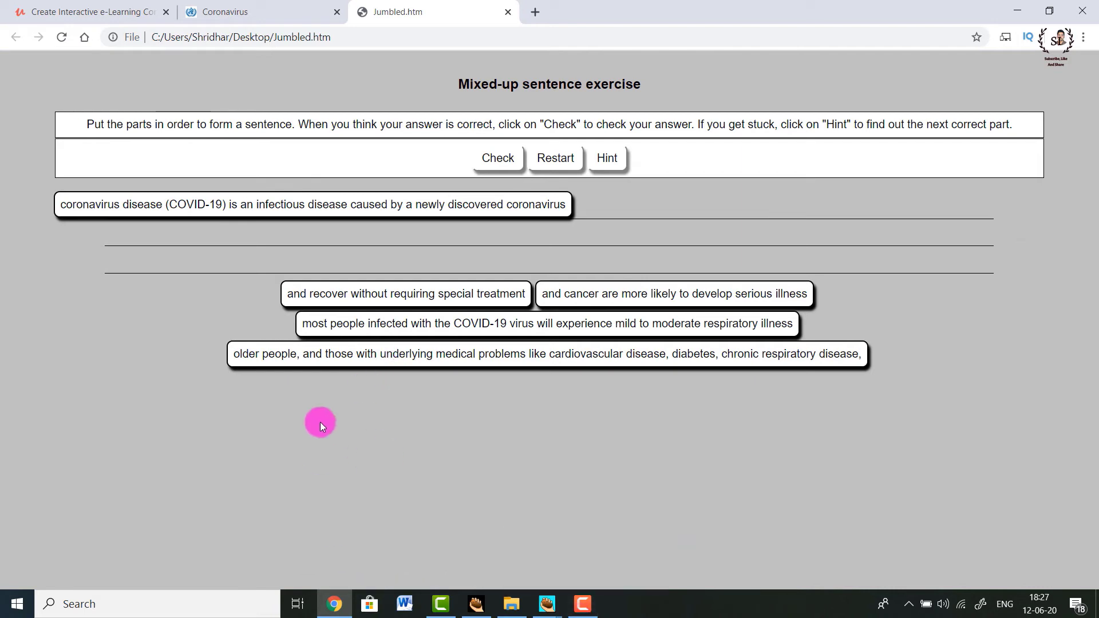
{"action": "left_click_drag", "start_coordinate": [362, 324], "coordinate": [639, 205]}
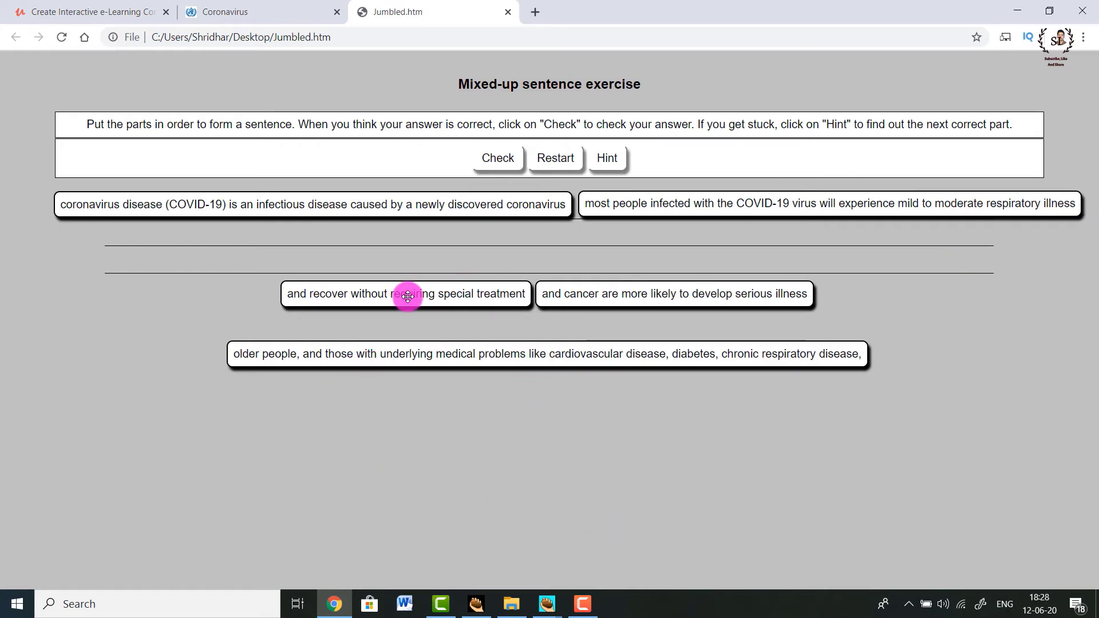
{"action": "left_click_drag", "start_coordinate": [411, 296], "coordinate": [146, 229]}
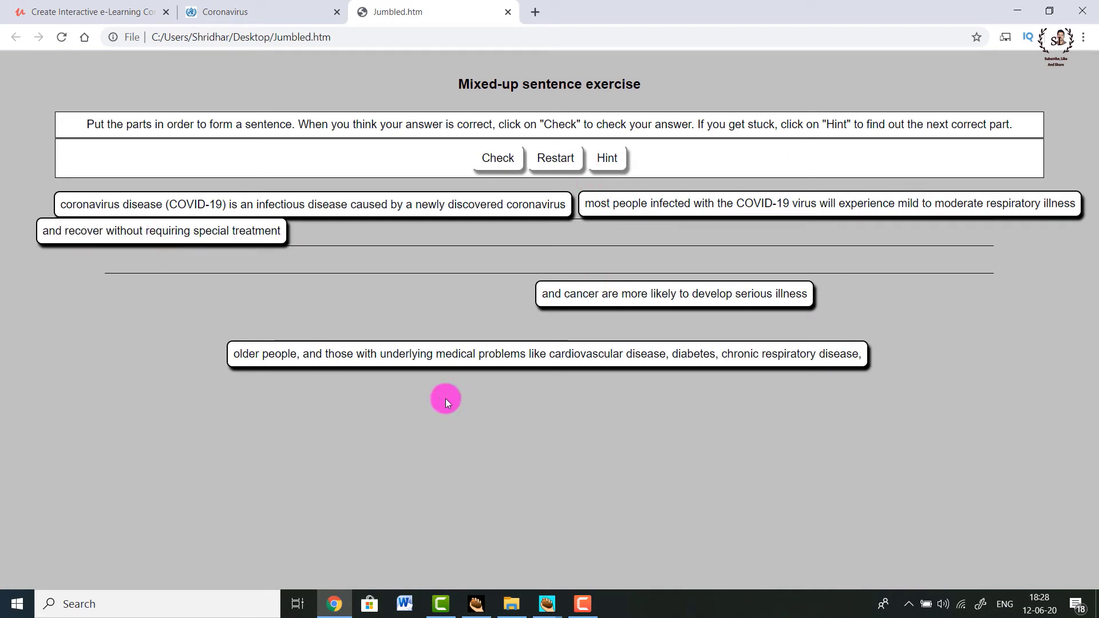
{"action": "left_click_drag", "start_coordinate": [438, 360], "coordinate": [504, 234]}
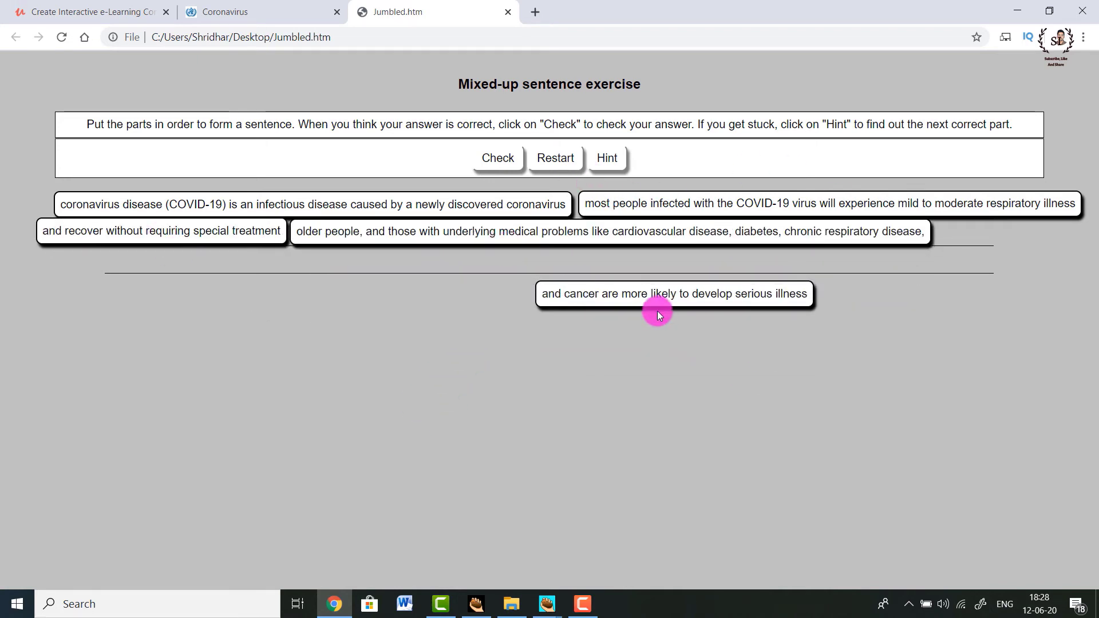
{"action": "left_click_drag", "start_coordinate": [567, 293], "coordinate": [186, 261]}
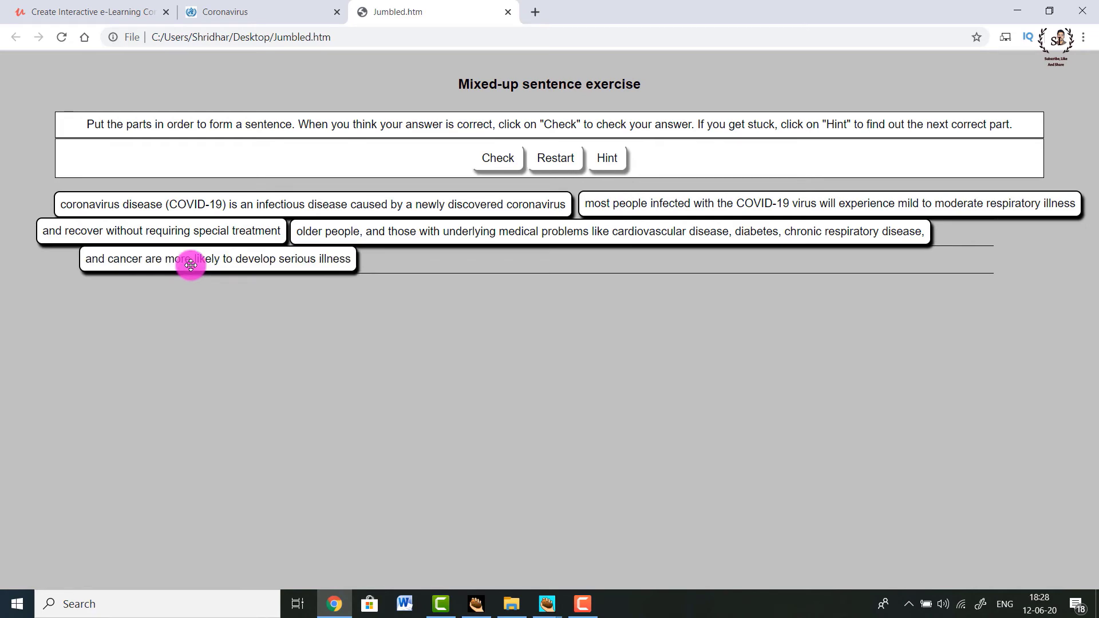
{"action": "left_click", "coordinate": [503, 166]}
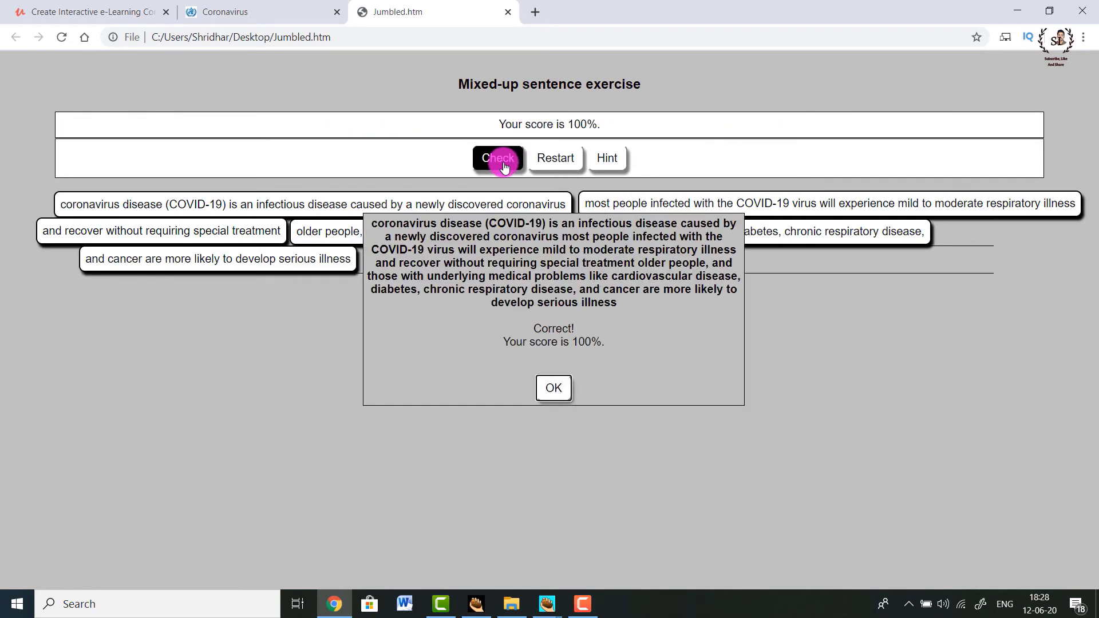
{"action": "left_click", "coordinate": [559, 396]}
Restart the exercise, place all five parts with "most people infected" ahead of "coronavirus disease (COVID-19)", and check the answer.
{"action": "left_click", "coordinate": [549, 166]}
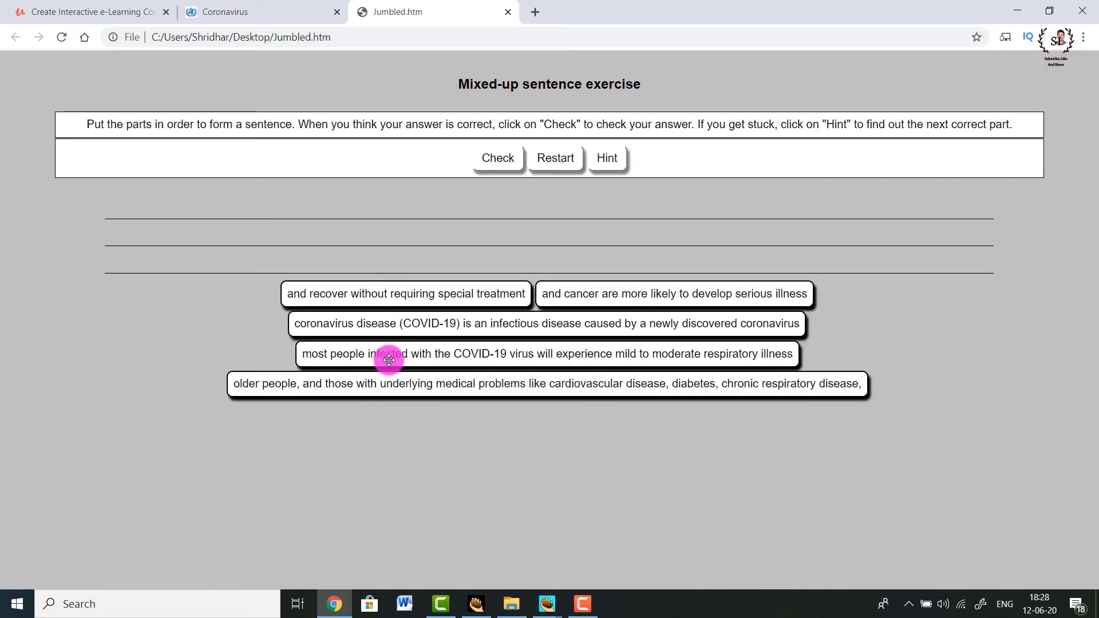
{"action": "left_click_drag", "start_coordinate": [368, 350], "coordinate": [142, 223]}
{"action": "left_click_drag", "start_coordinate": [317, 326], "coordinate": [568, 214]}
{"action": "left_click_drag", "start_coordinate": [322, 294], "coordinate": [132, 232]}
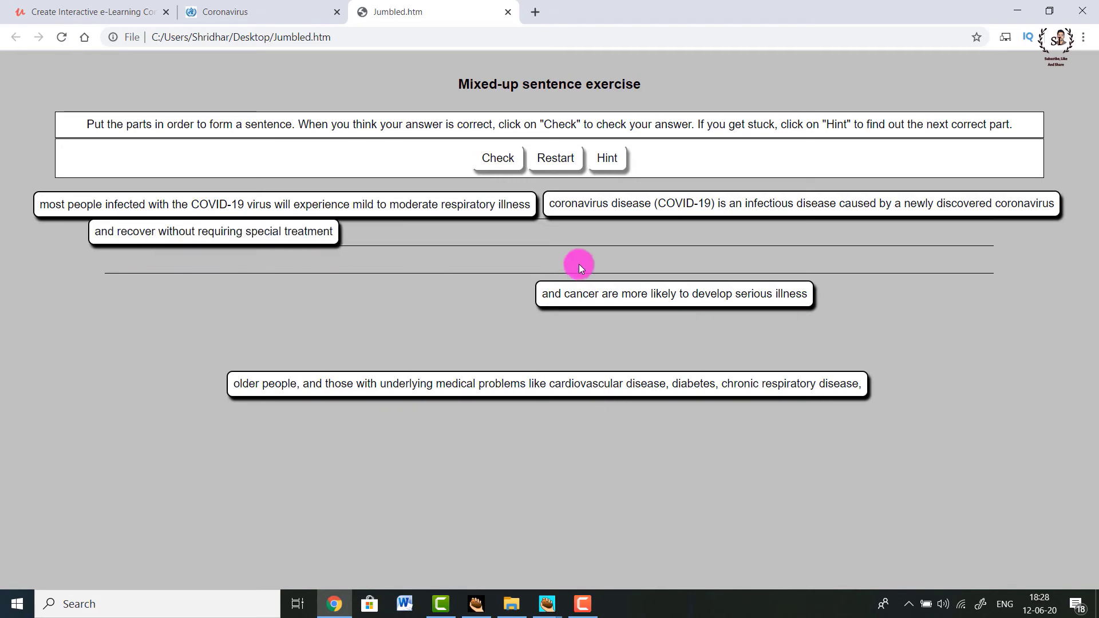
{"action": "left_click_drag", "start_coordinate": [469, 380], "coordinate": [572, 233]}
{"action": "left_click_drag", "start_coordinate": [615, 305], "coordinate": [233, 271]}
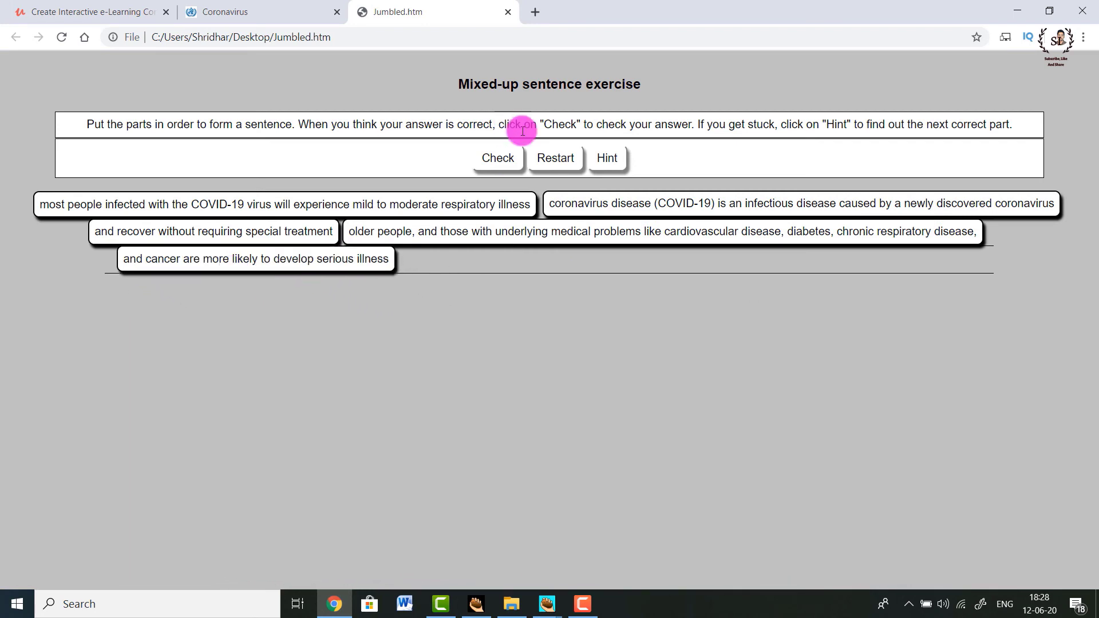
{"action": "left_click", "coordinate": [497, 156]}
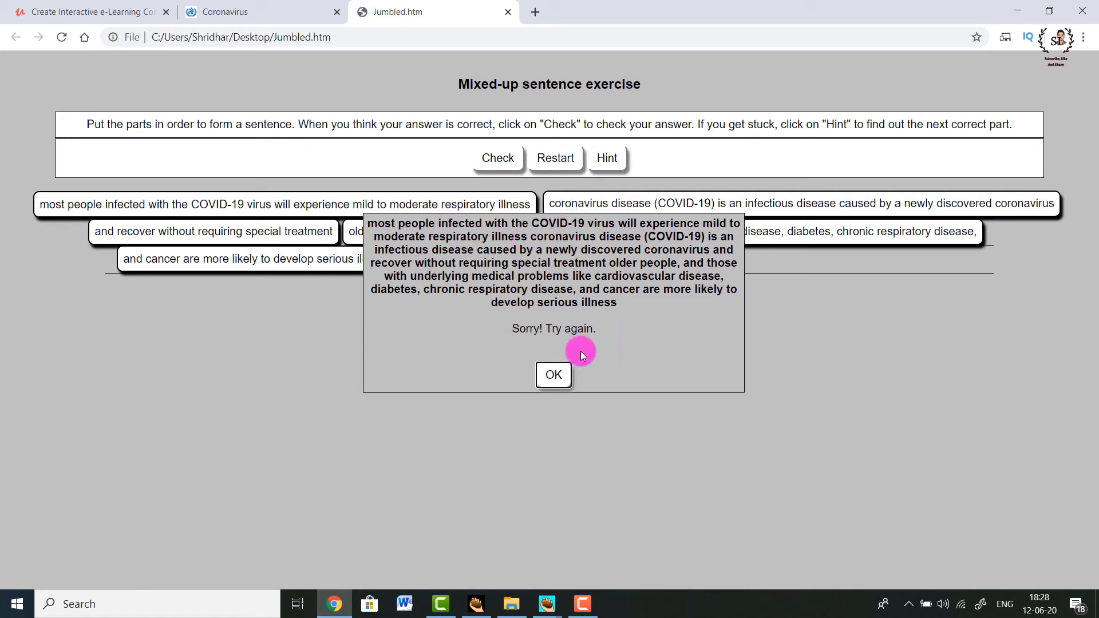
{"action": "left_click", "coordinate": [558, 377]}
Request a hint for the next correct part, highlight the suggested sentence, and dismiss the hint.
{"action": "left_click", "coordinate": [617, 170]}
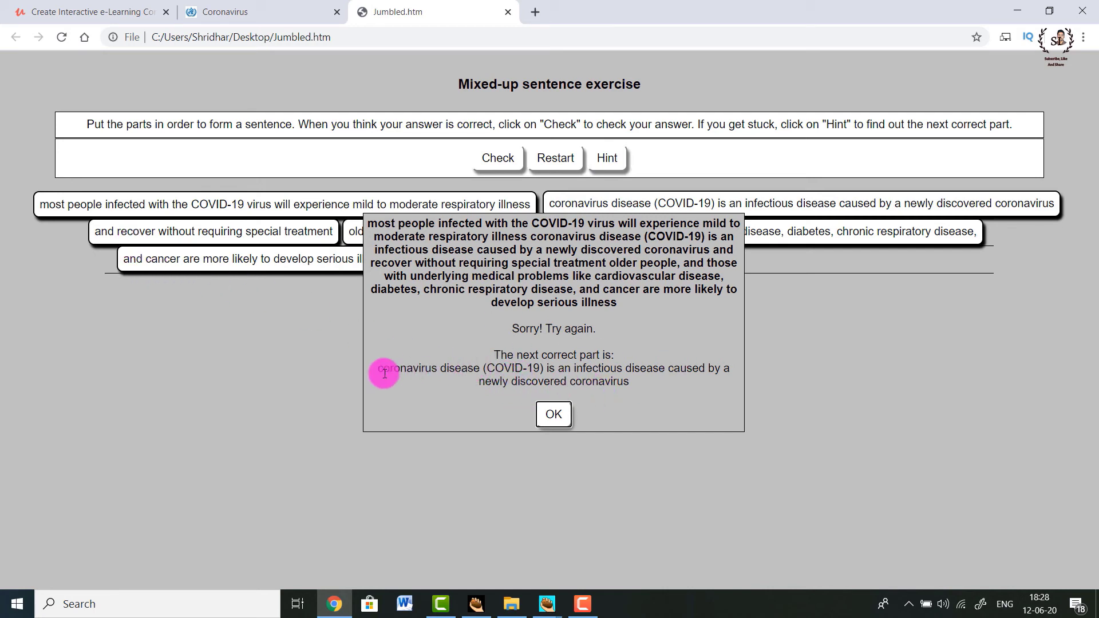
{"action": "left_click_drag", "start_coordinate": [378, 368], "coordinate": [637, 382]}
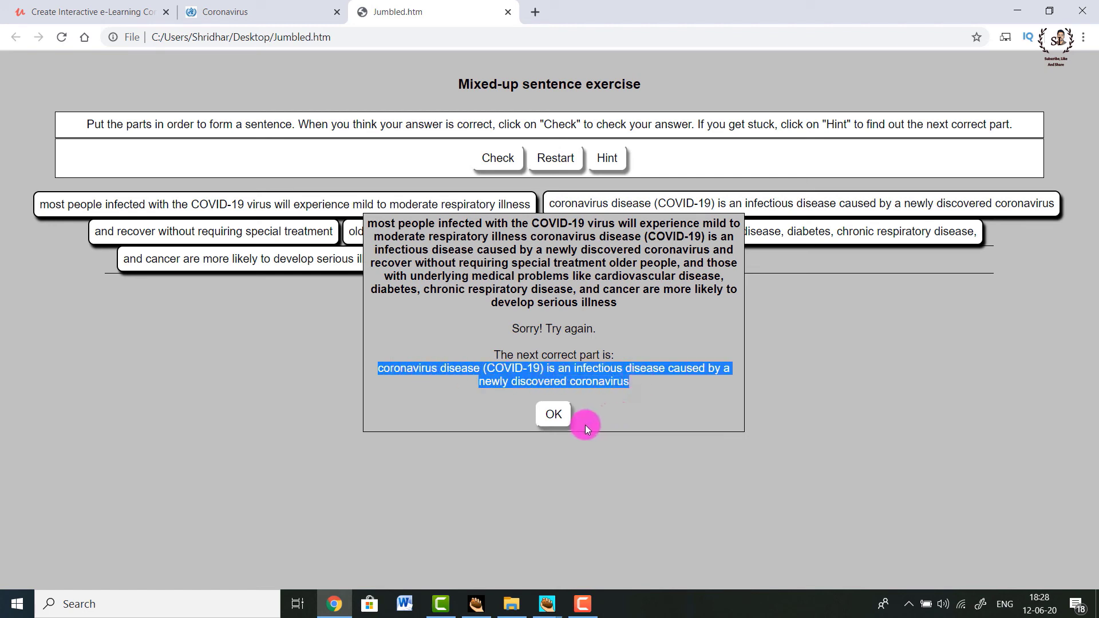
{"action": "left_click", "coordinate": [559, 423]}
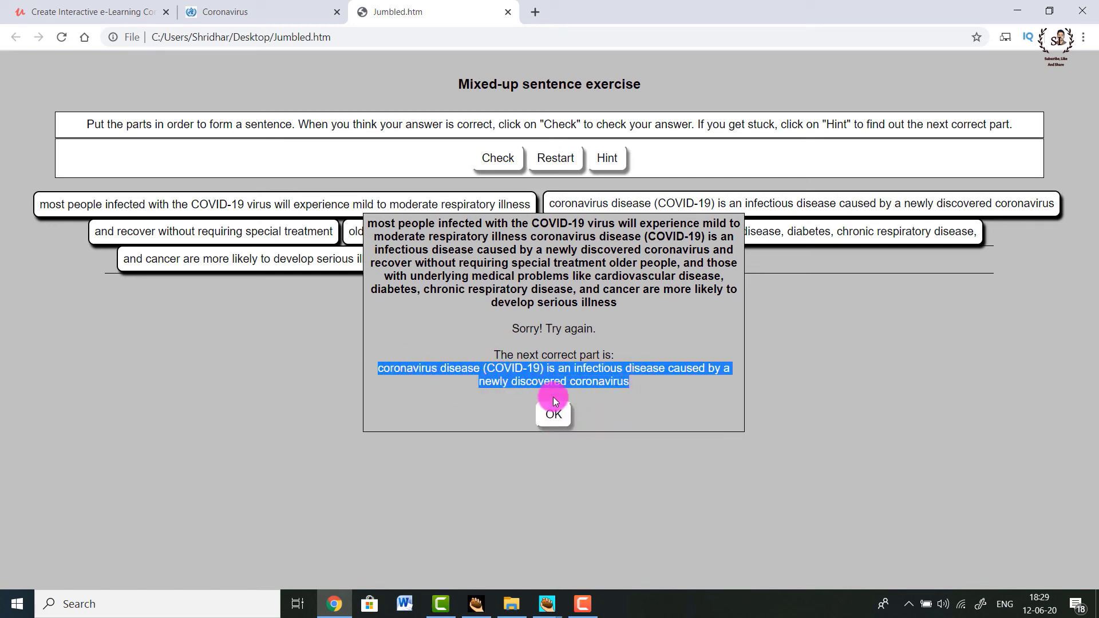
{"action": "left_click", "coordinate": [555, 420]}
Move the "coronavirus disease (COVID-19)" part ahead of "most people infected" on the first line, and check the answer again.
{"action": "left_click_drag", "start_coordinate": [315, 206], "coordinate": [515, 415]}
{"action": "left_click_drag", "start_coordinate": [627, 214], "coordinate": [101, 204]}
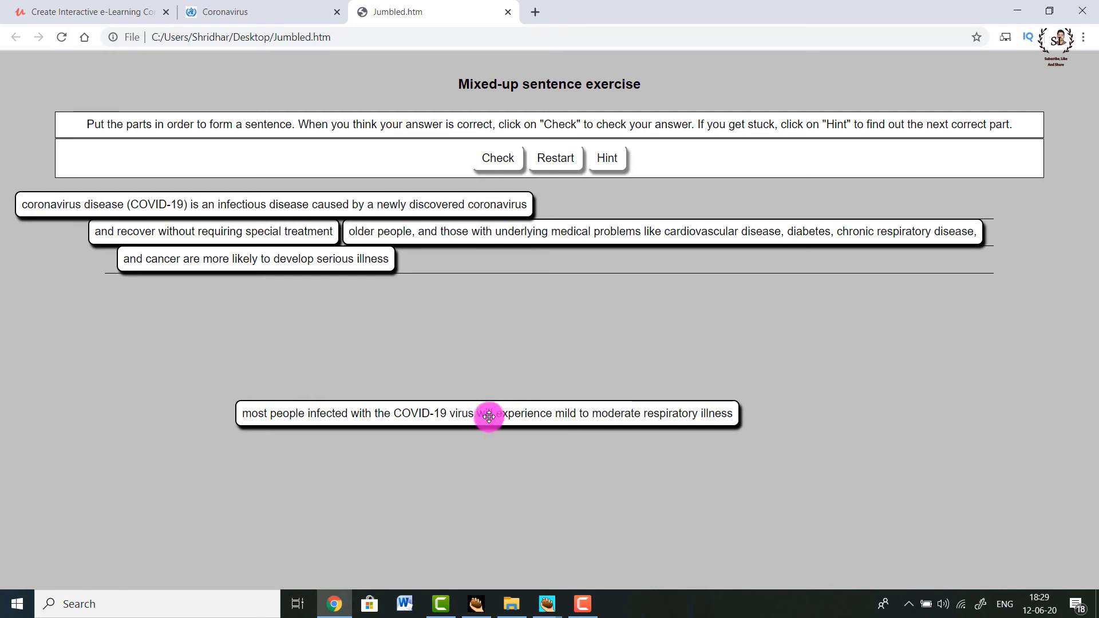
{"action": "left_click", "coordinate": [506, 162]}
{"action": "left_click_drag", "start_coordinate": [486, 426], "coordinate": [767, 216]}
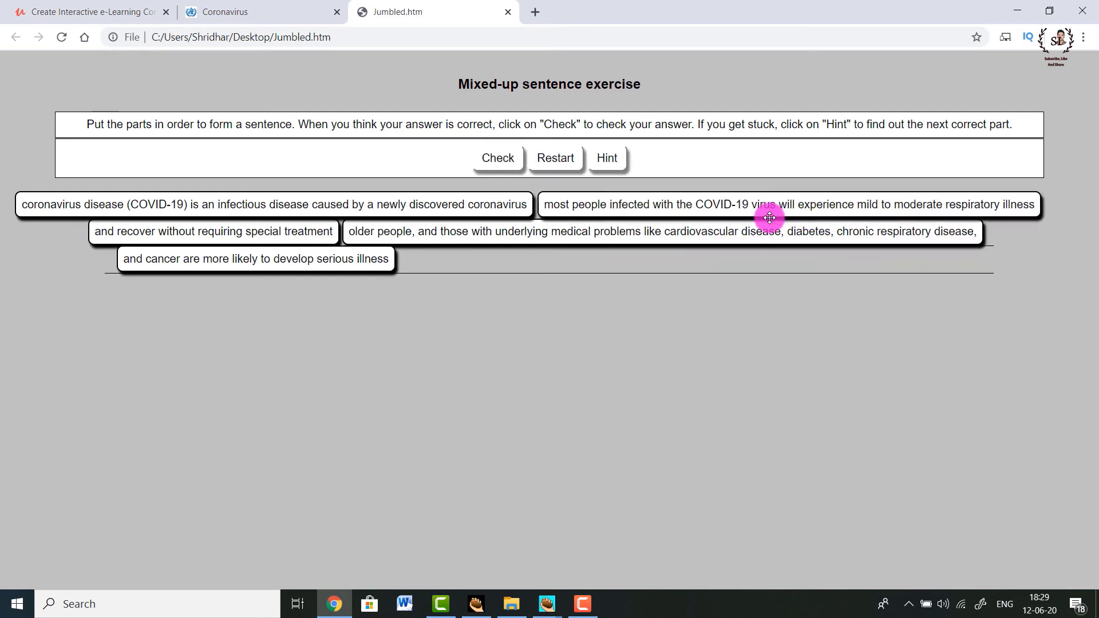
{"action": "left_click", "coordinate": [496, 158]}
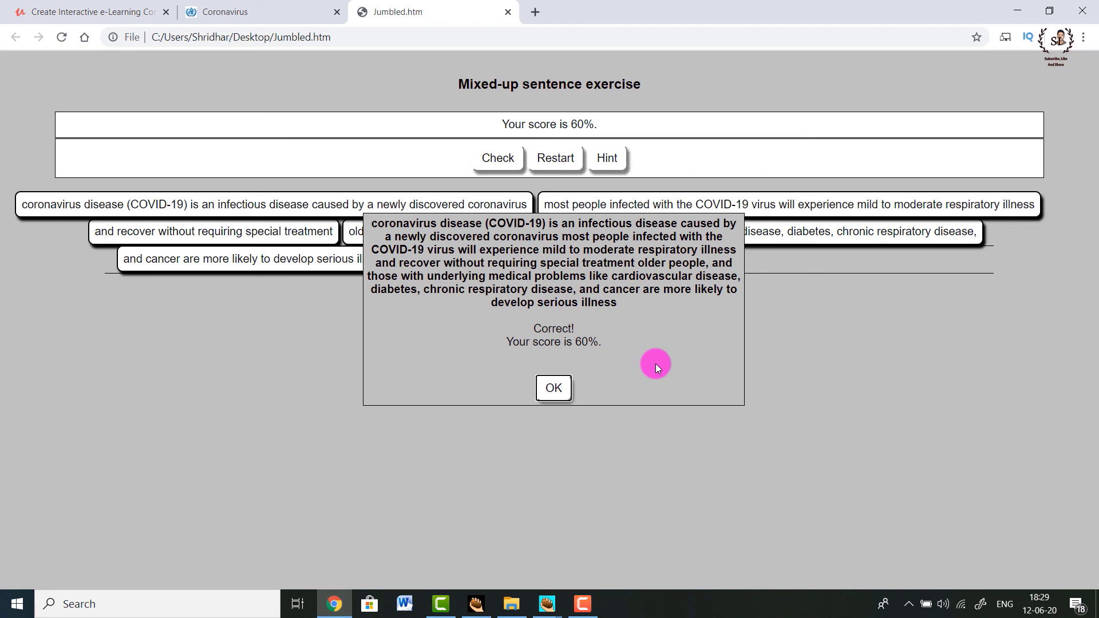
{"action": "left_click", "coordinate": [560, 389]}
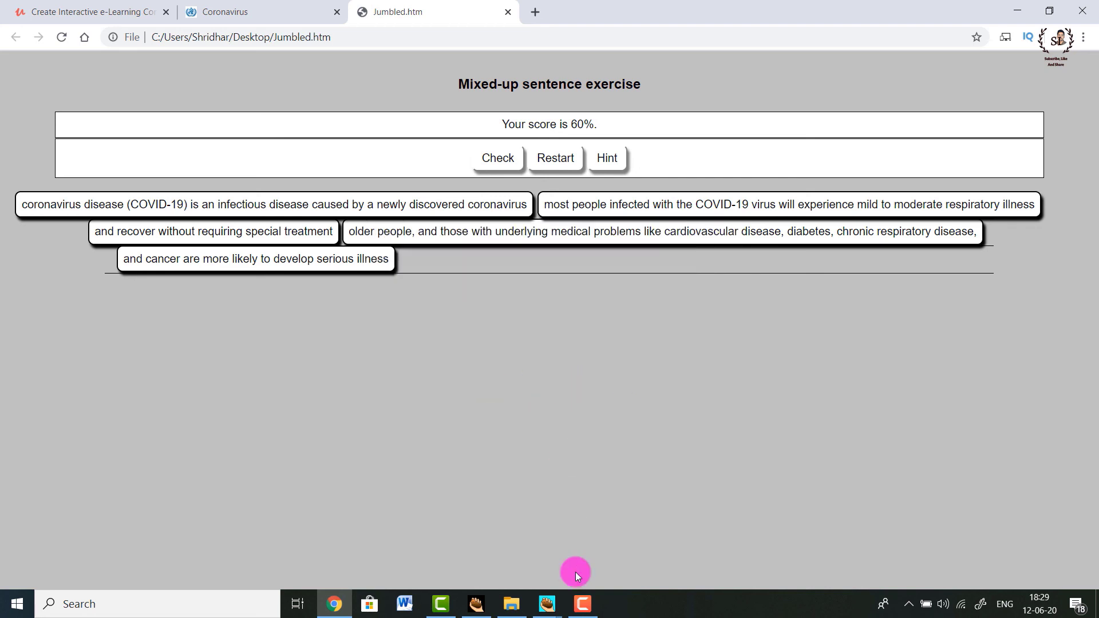
Close the untitled JMix window and bring up the Hot Potatoes launcher.
{"action": "left_click", "coordinate": [587, 612]}
{"action": "left_click", "coordinate": [546, 606]}
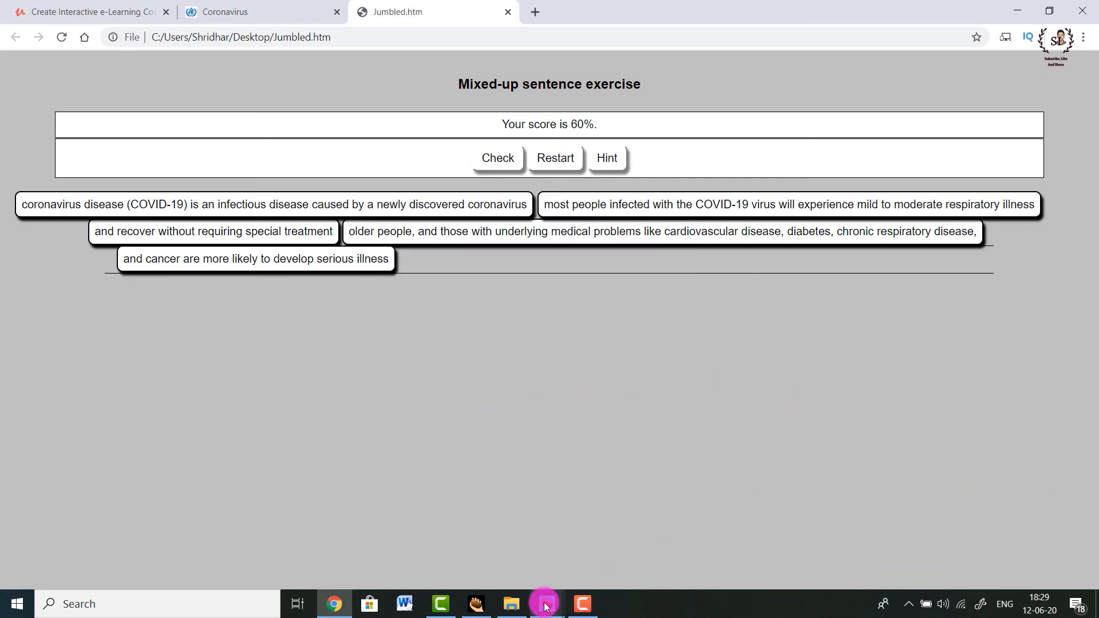
{"action": "left_click", "coordinate": [626, 547]}
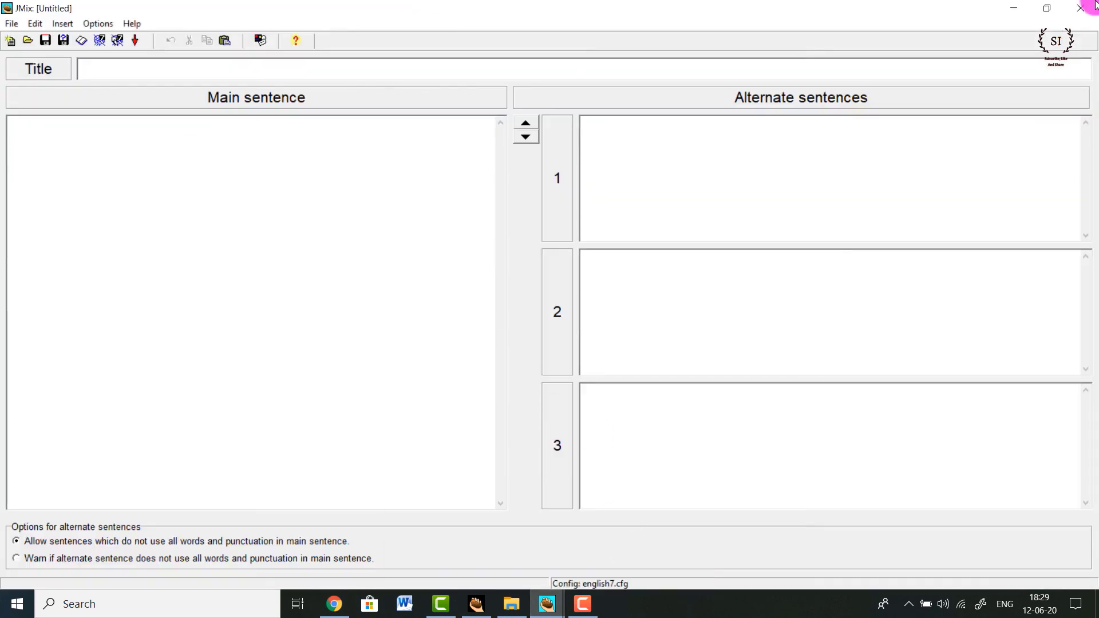
{"action": "left_click", "coordinate": [1048, 8]}
{"action": "left_click", "coordinate": [524, 485]}
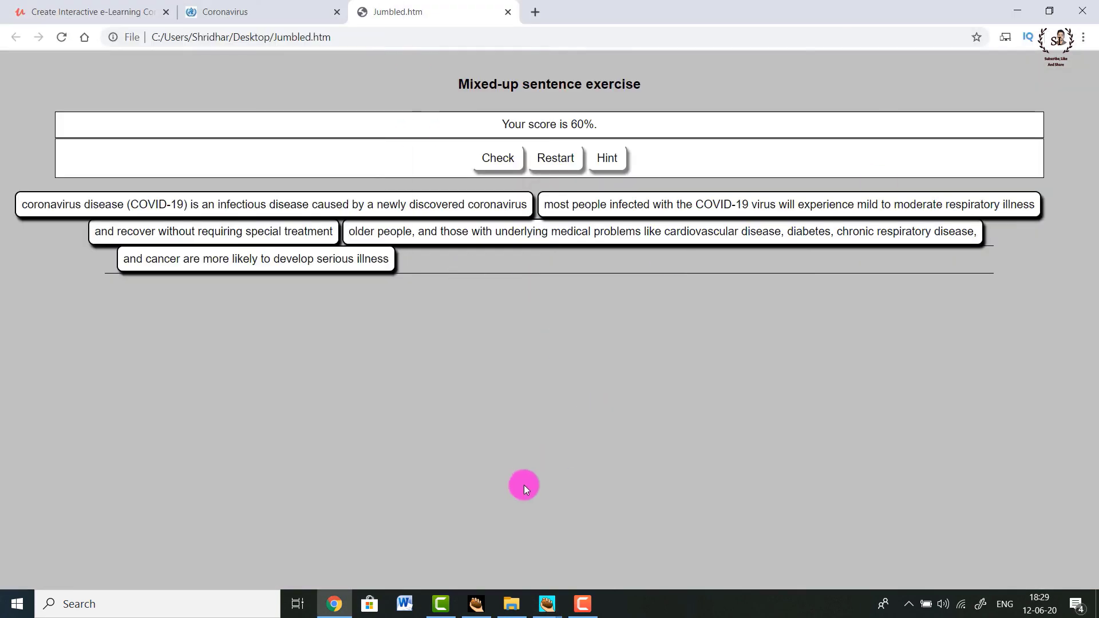
{"action": "left_click", "coordinate": [475, 603]}
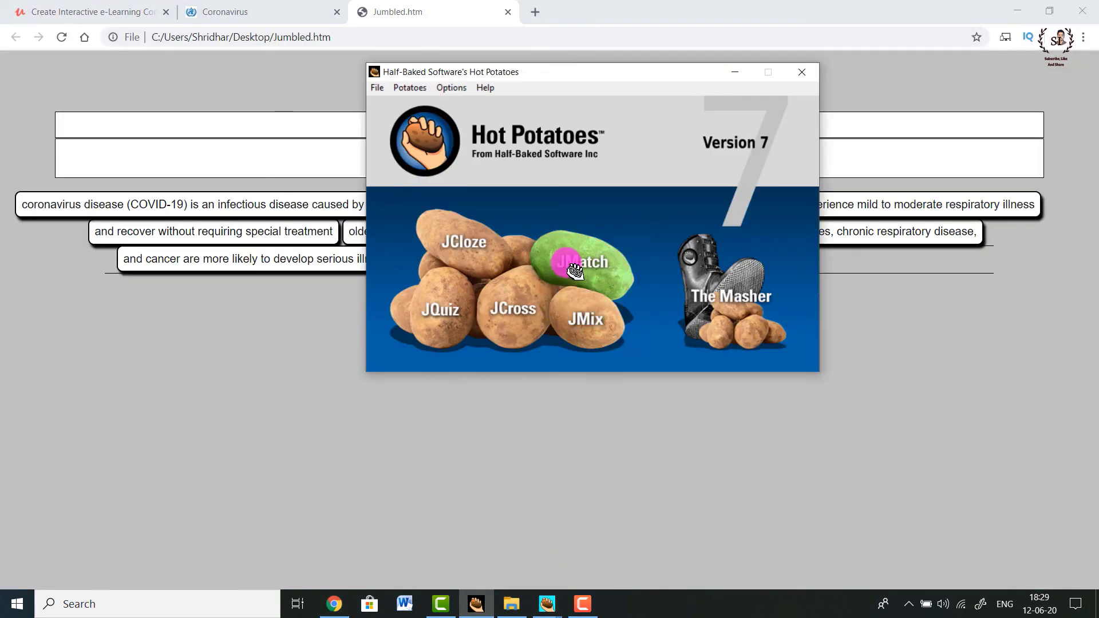